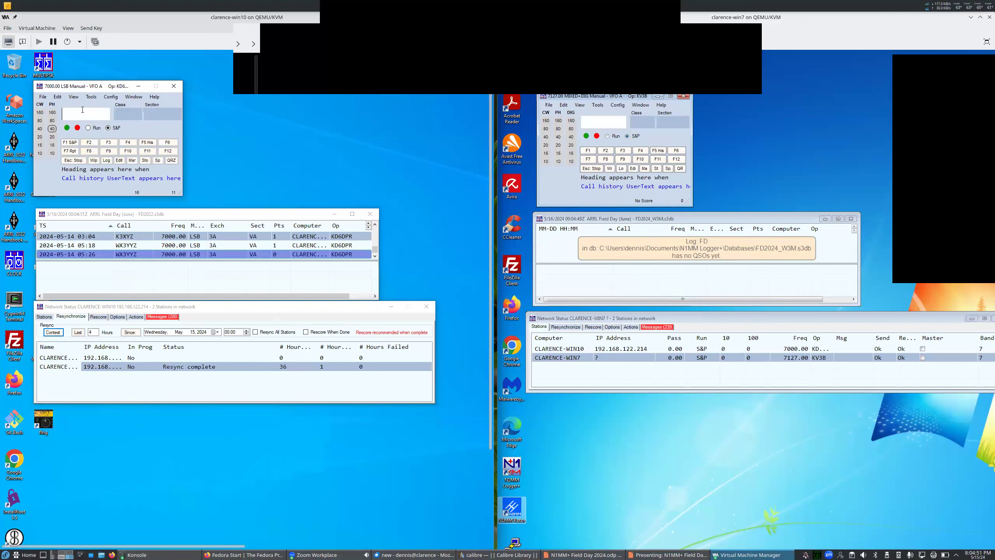
pyautogui.write('W')
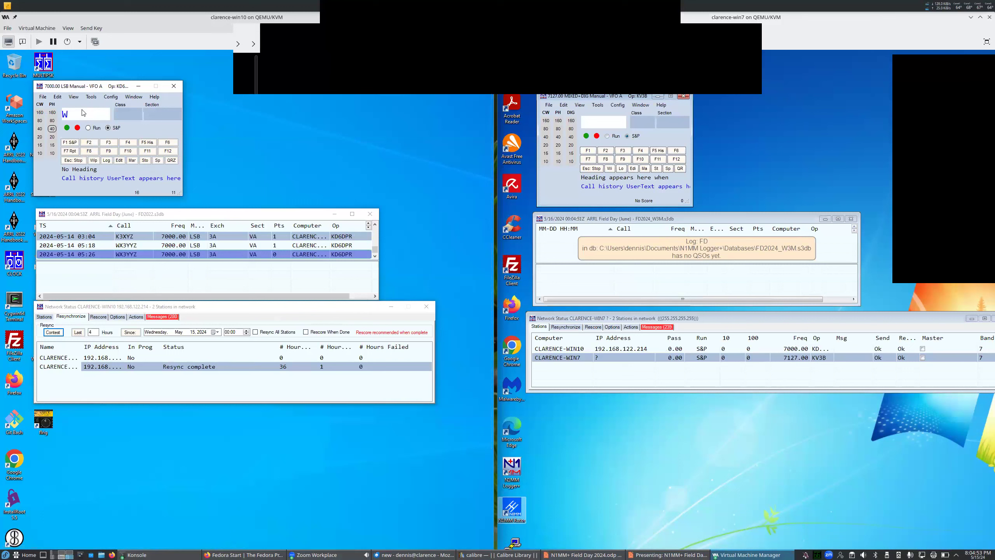
pyautogui.write('1X')
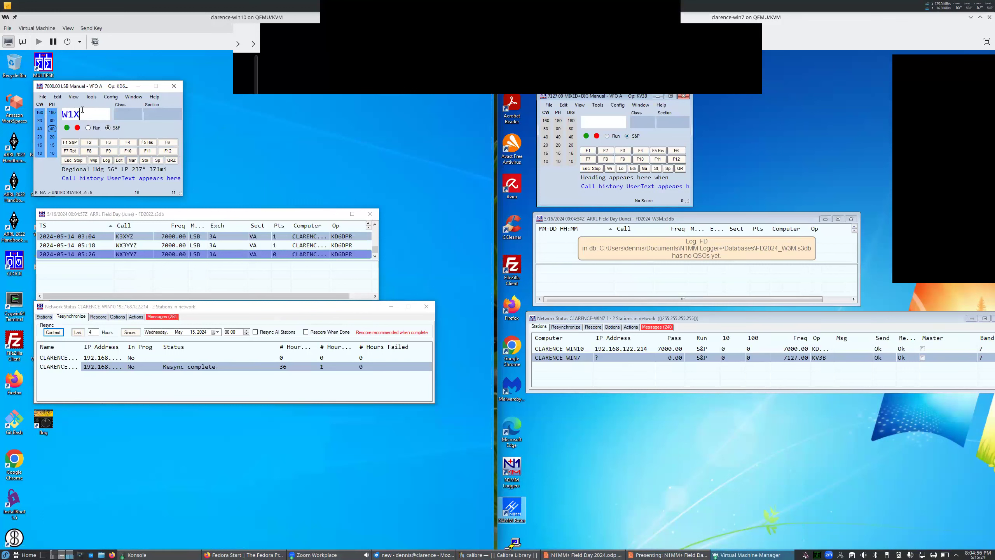
pyautogui.press('space')
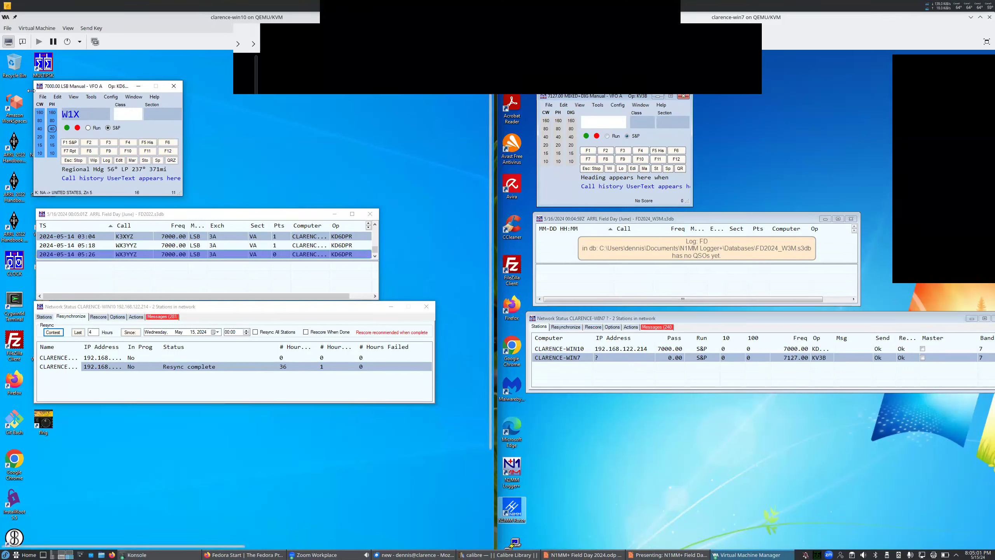
# - Create a new database named FD2024_W3M on the Windows 10 station
pyautogui.click(43, 96)
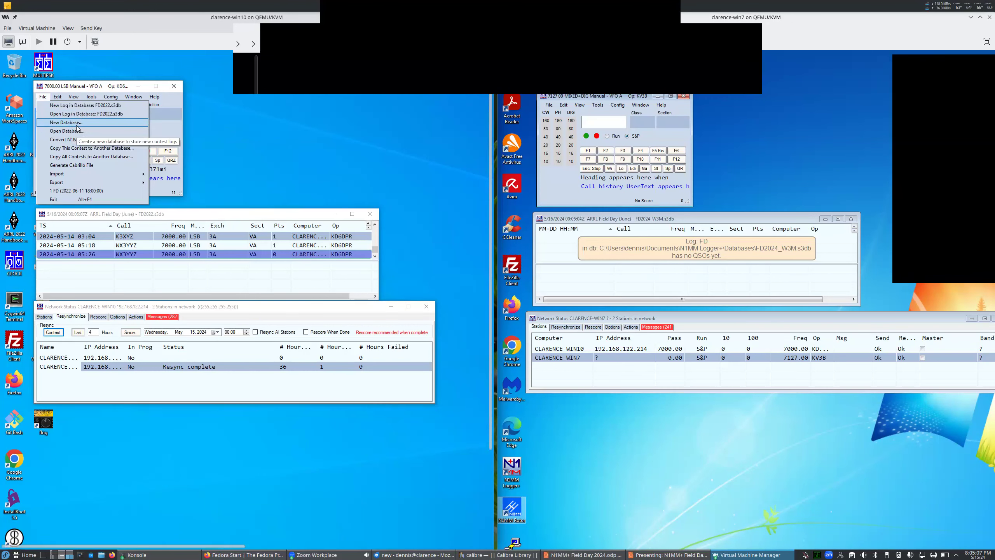
pyautogui.press('Escape')
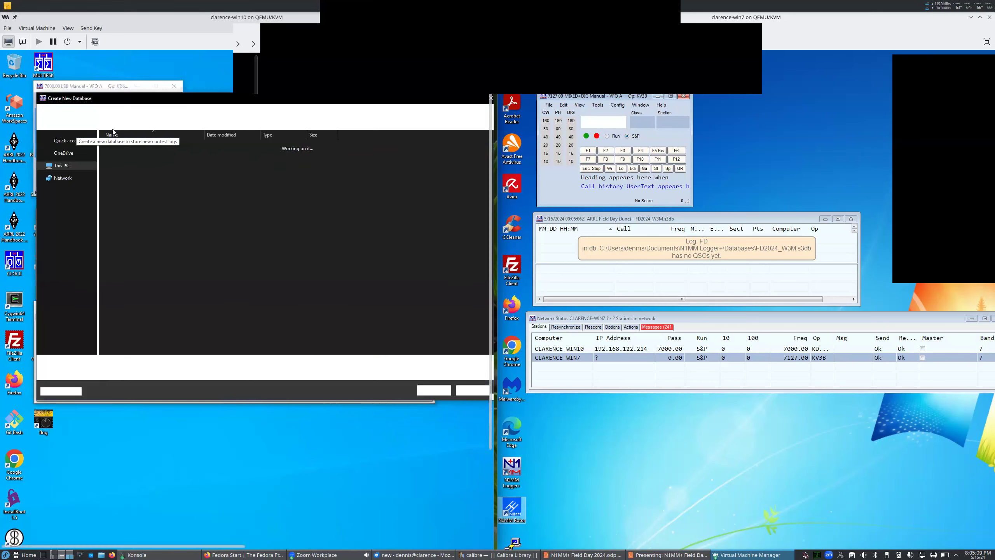
pyautogui.click(119, 361)
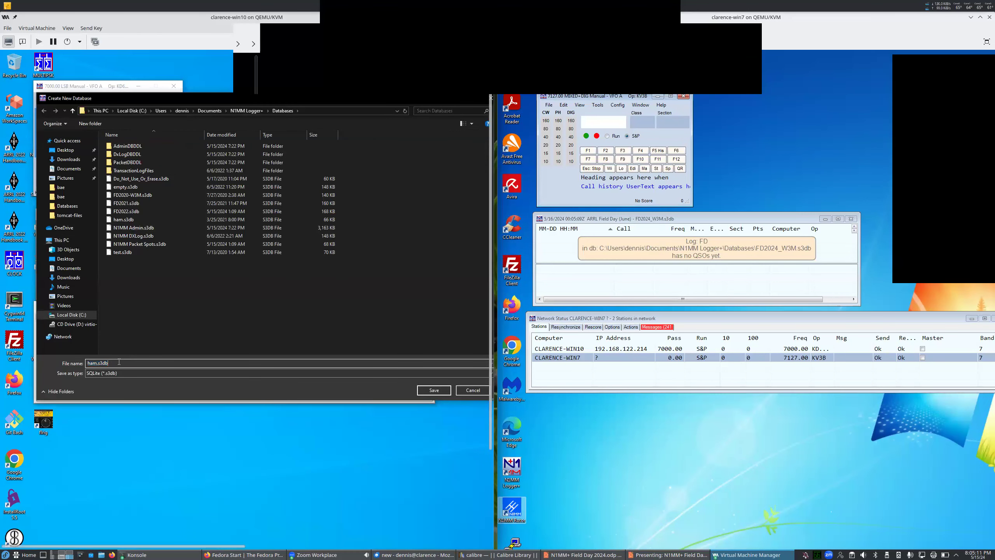
pyautogui.click(117, 374)
pyautogui.click(124, 361)
pyautogui.doubleClick(124, 362)
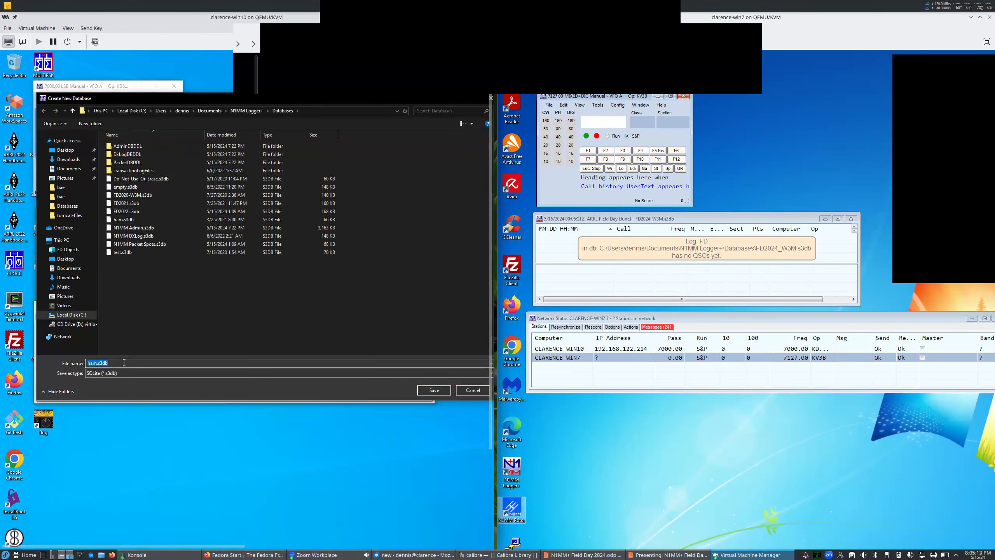
pyautogui.write('FD2024_W3M')
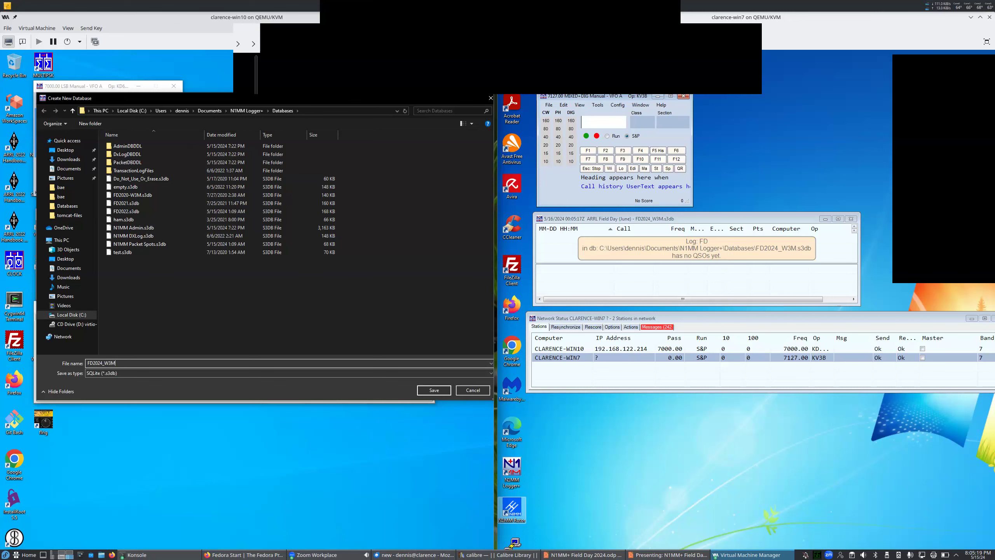
pyautogui.click(430, 392)
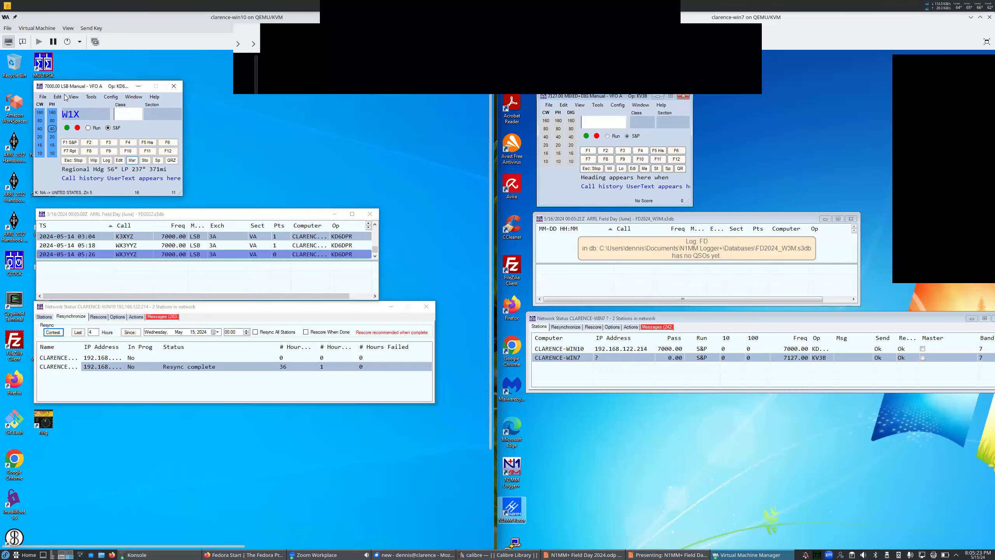
# - Try to open a log in the FD2024_W3M database, then clear the unlogged W1X call from the Windows 10 entry window
pyautogui.click(43, 97)
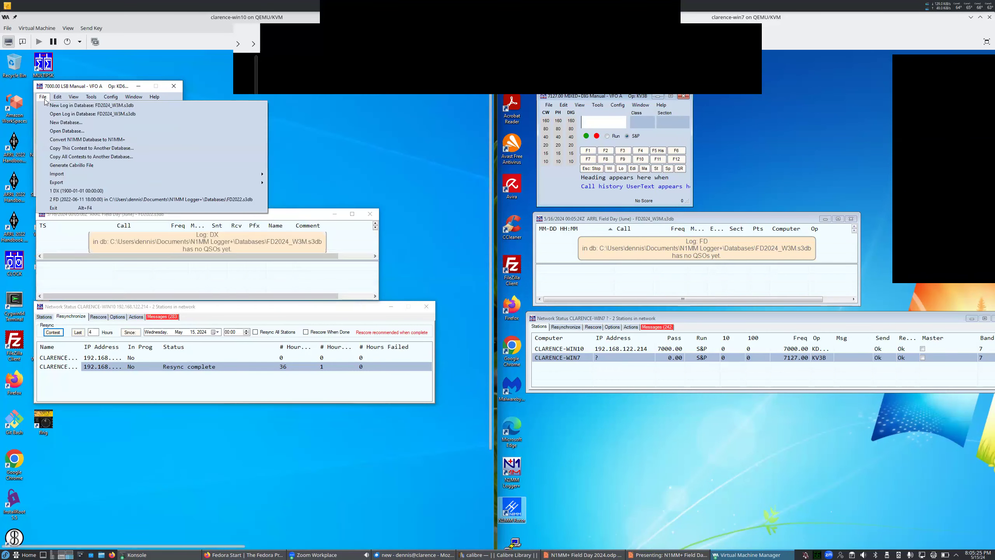
pyautogui.click(111, 115)
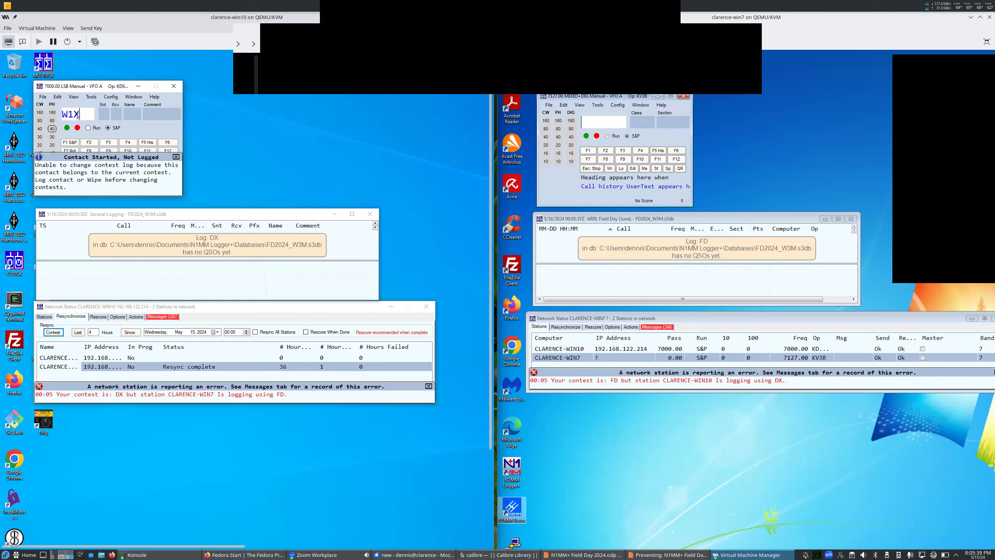
pyautogui.click(43, 96)
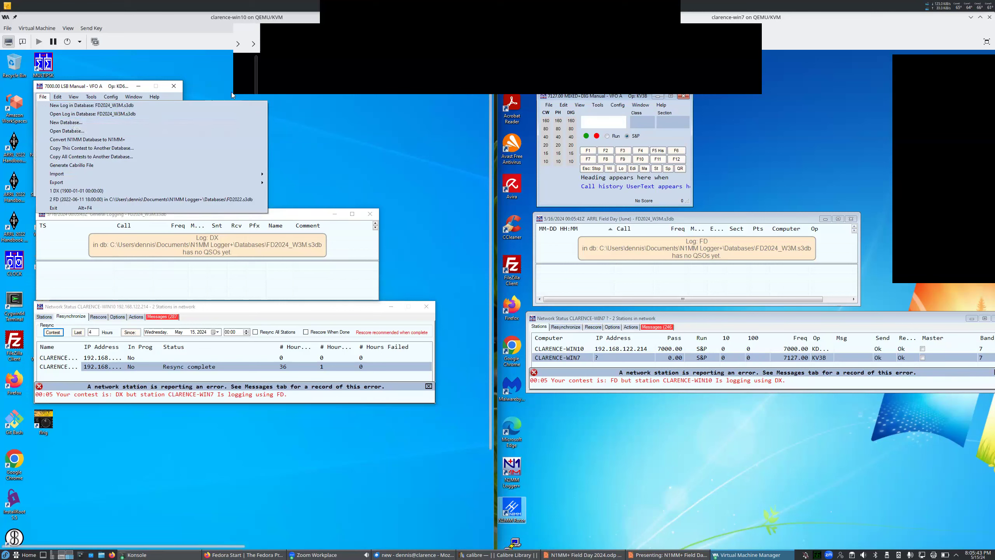
pyautogui.press('Escape')
pyautogui.write('W1X')
pyautogui.click(43, 97)
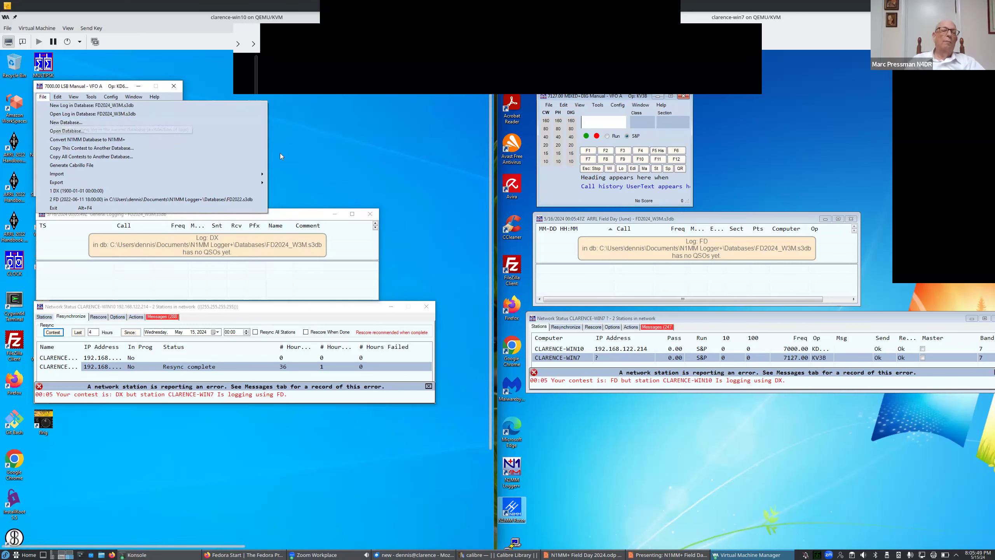
pyautogui.press('Escape')
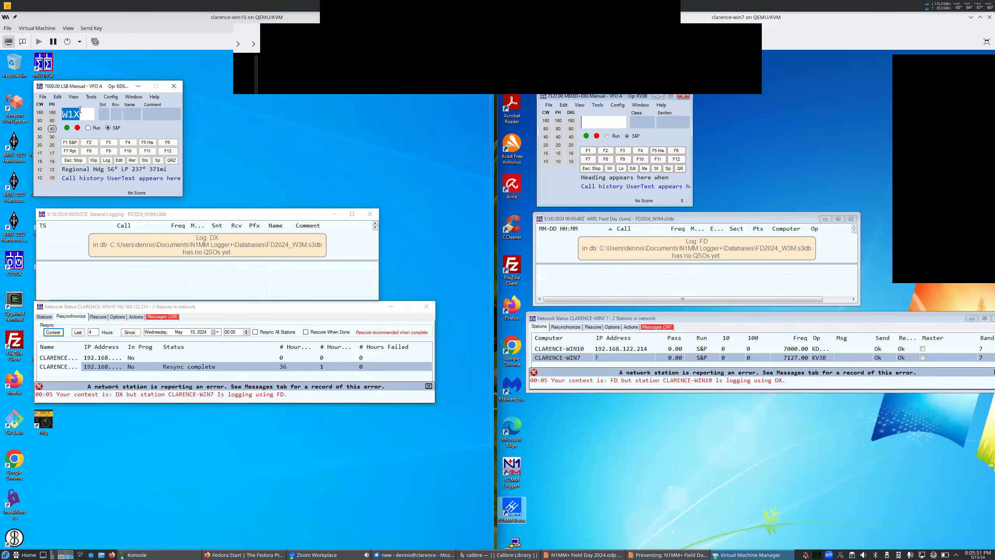
pyautogui.press('BackSpace')
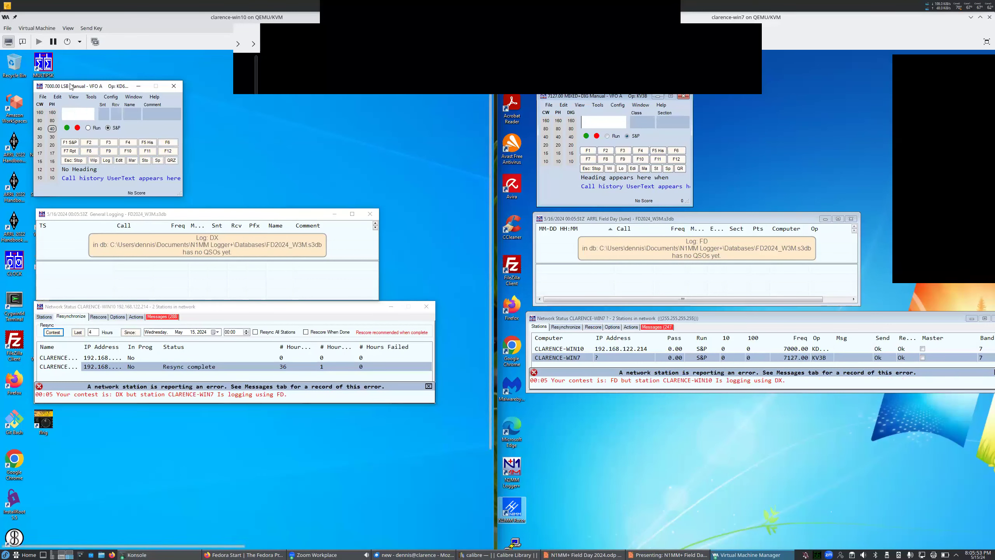
pyautogui.click(43, 97)
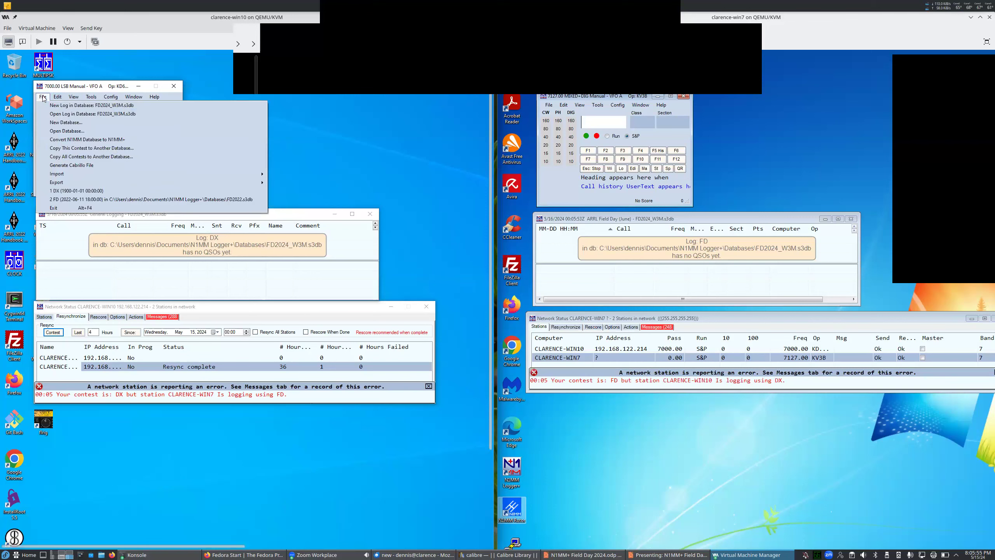
pyautogui.click(56, 115)
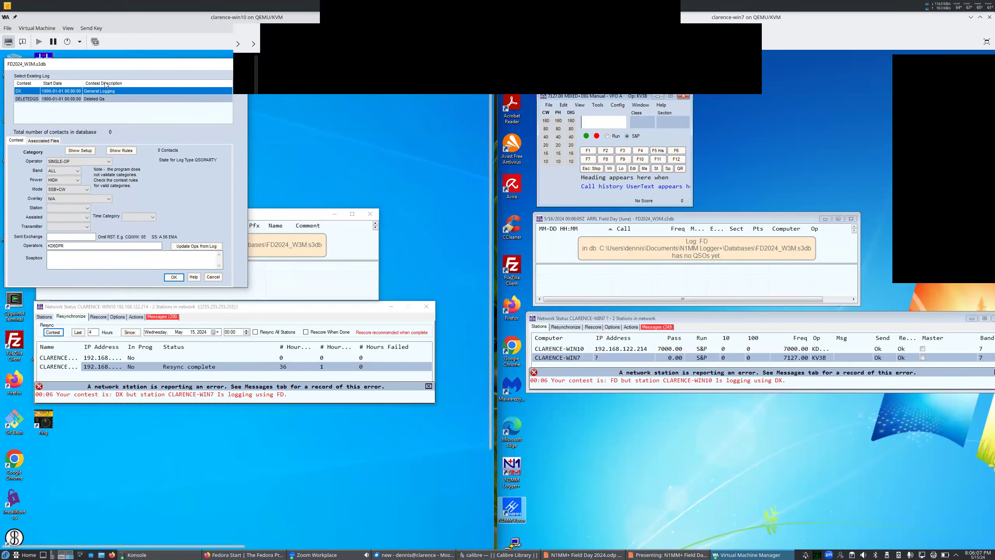
pyautogui.click(210, 276)
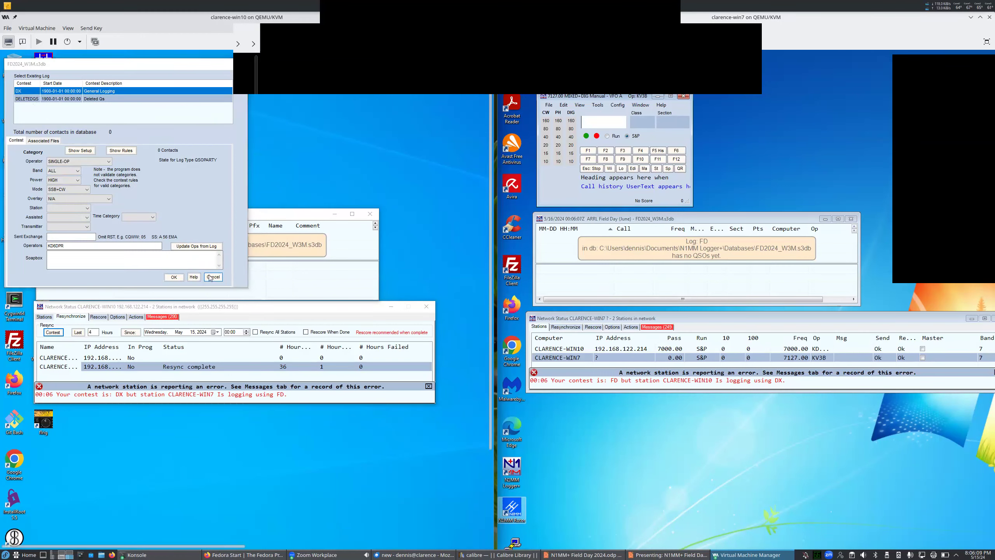
# - Create a new log in the FD2024_W3M database with log type FD, ARRL Field Day (June)
pyautogui.click(42, 97)
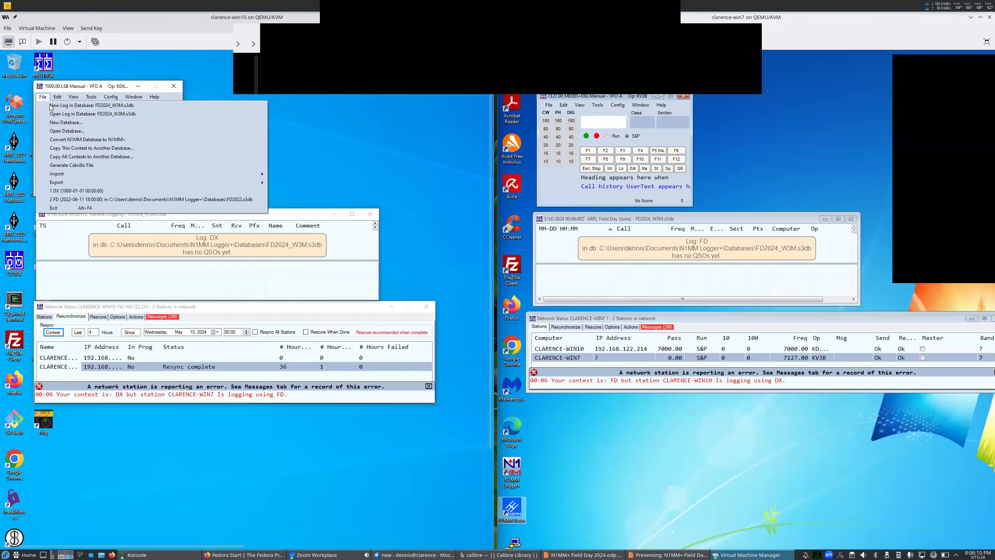
pyautogui.click(71, 107)
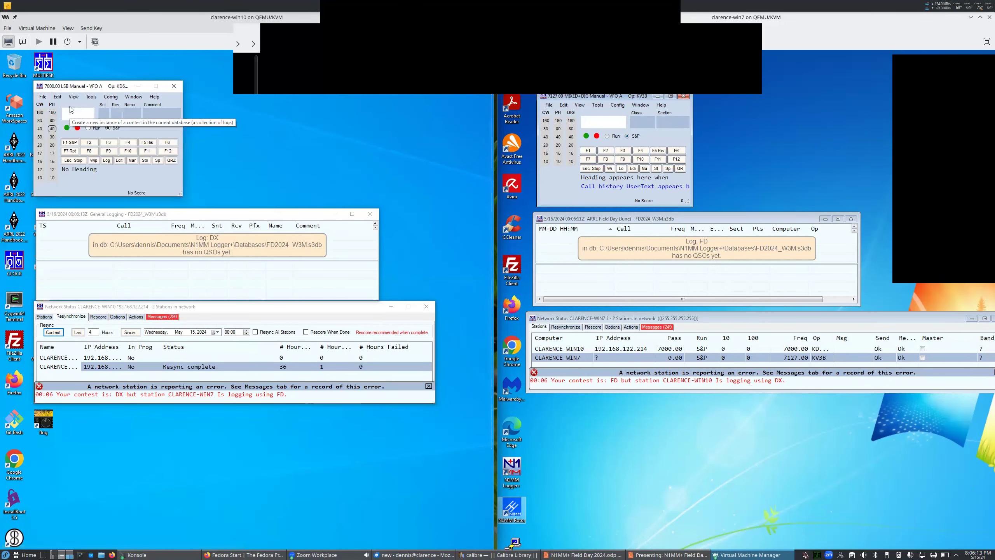
pyautogui.click(63, 86)
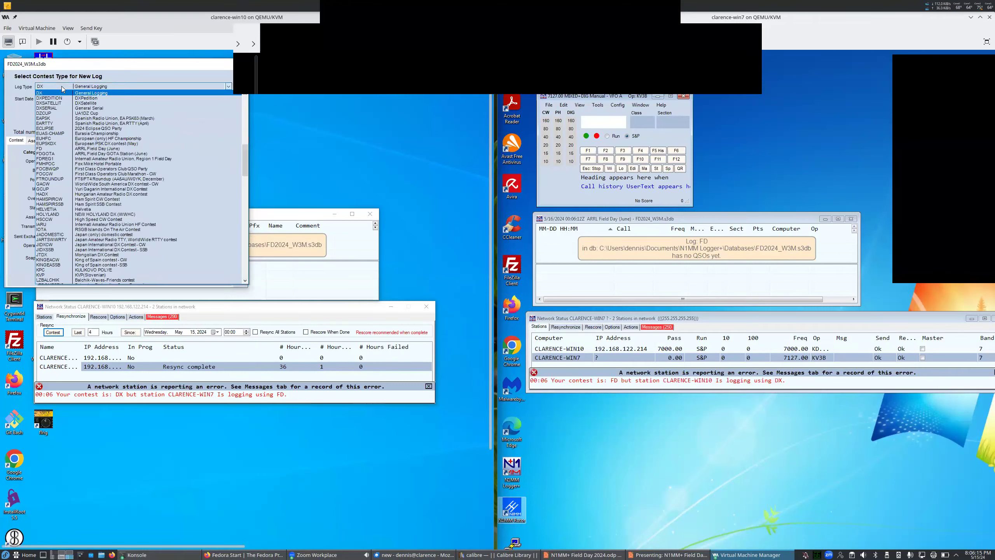
pyautogui.click(64, 150)
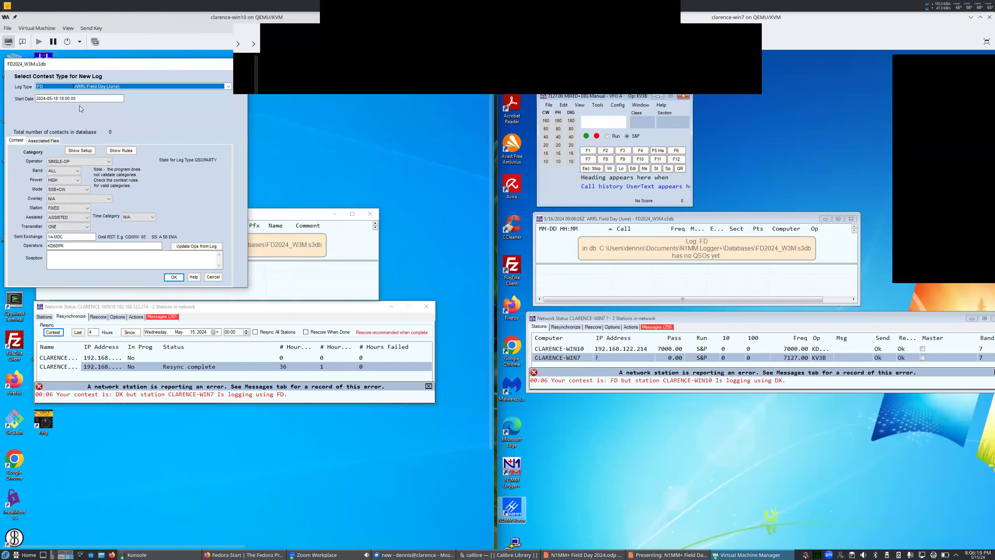
pyautogui.click(180, 278)
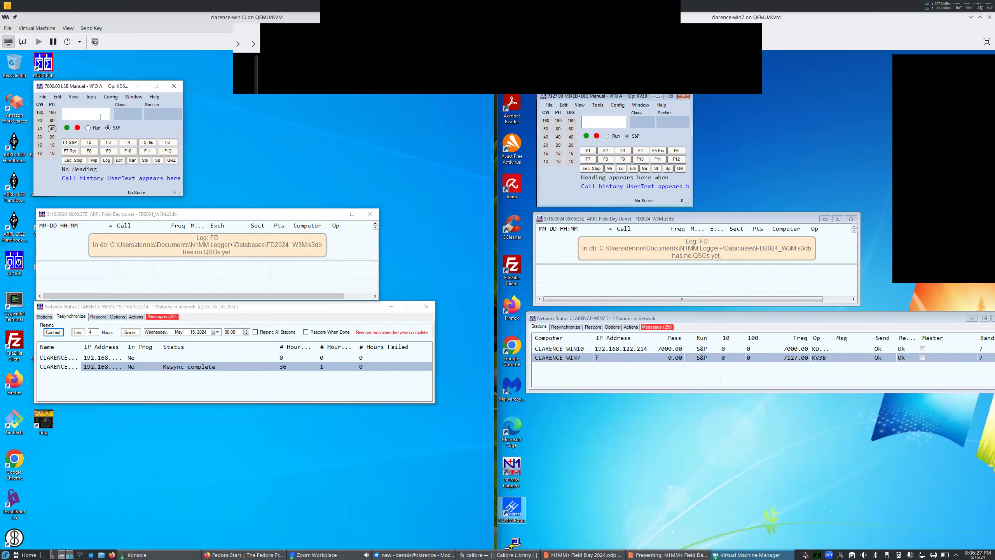
# - Log a contact with W1X, class 1B, section CT, on the Windows 10 station
pyautogui.write('W1X')
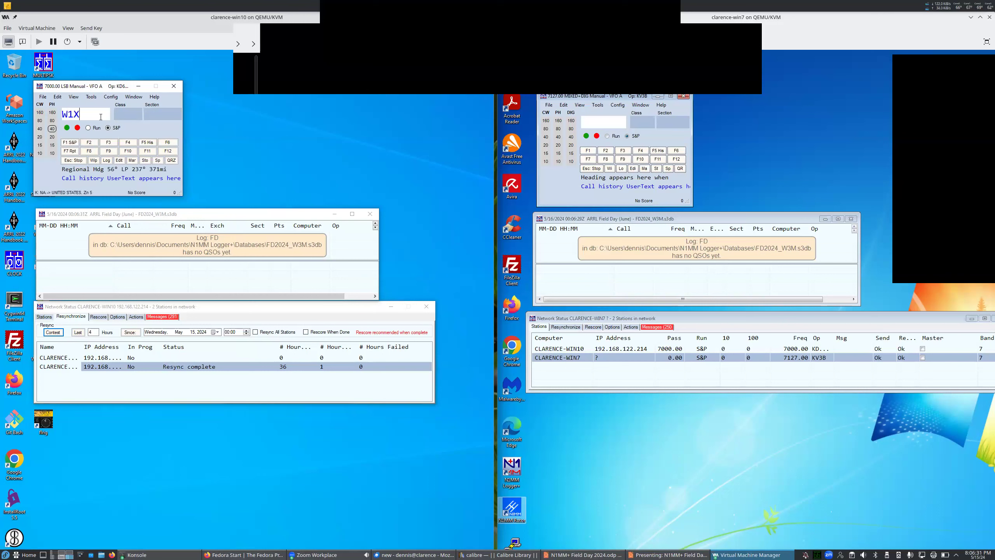
pyautogui.press('space')
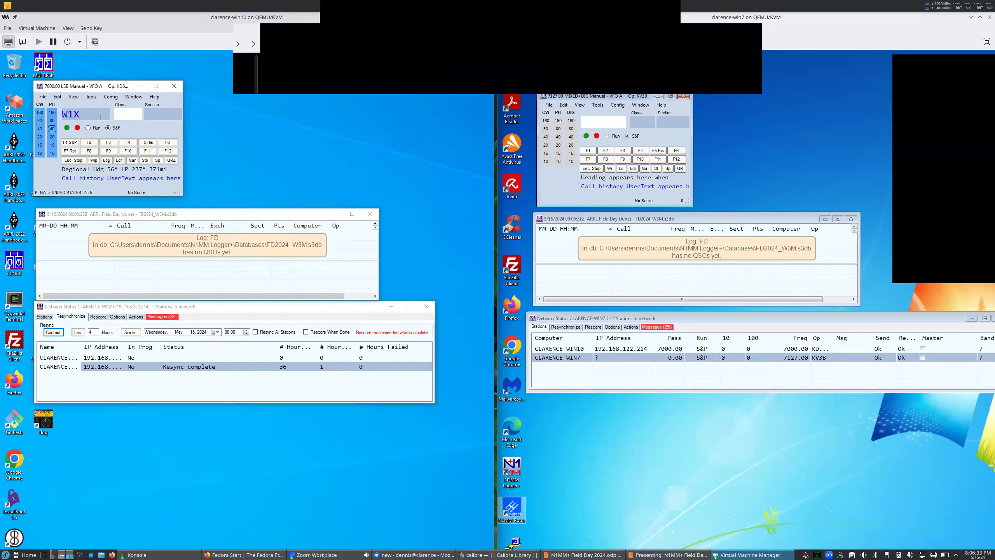
pyautogui.write('1B')
pyautogui.press('space')
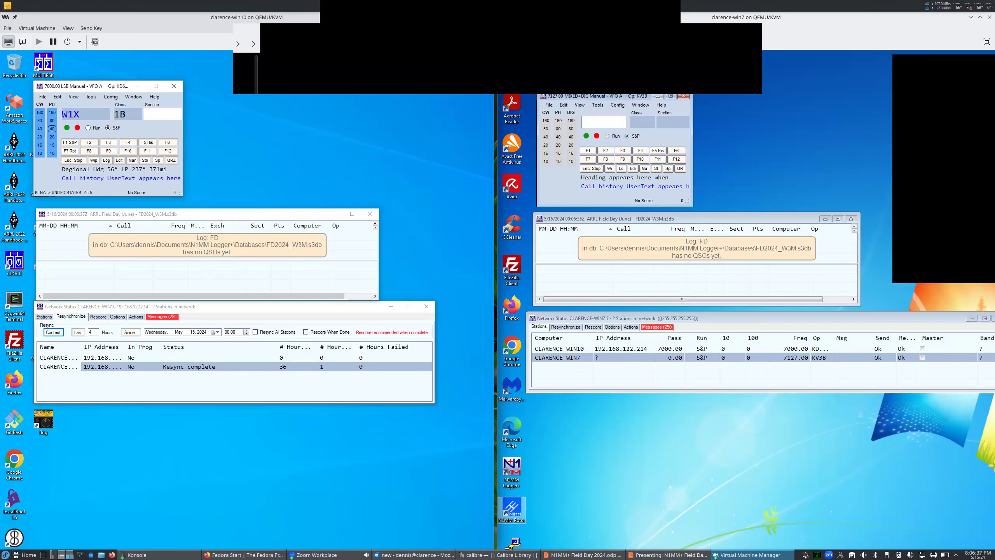
pyautogui.write('CT')
pyautogui.press('Return')
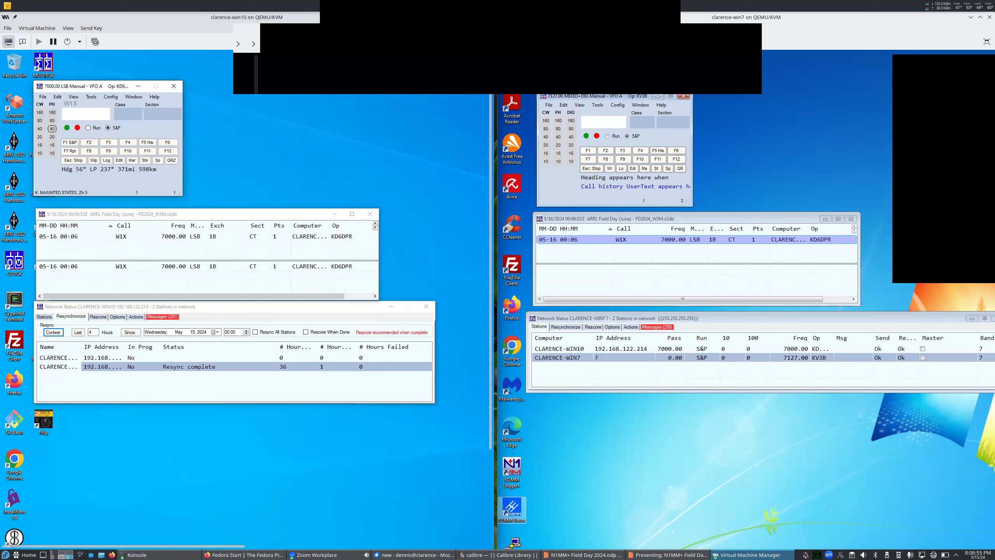
# - Check the call W1X for a duplicate in the Windows 7 station's entry window
pyautogui.click(488, 96)
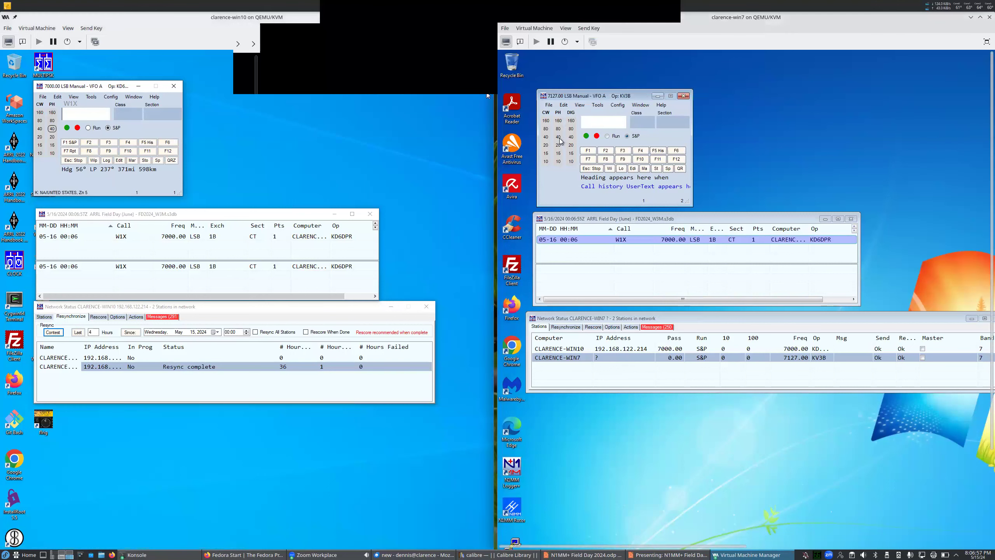
pyautogui.click(602, 123)
pyautogui.write('W1X')
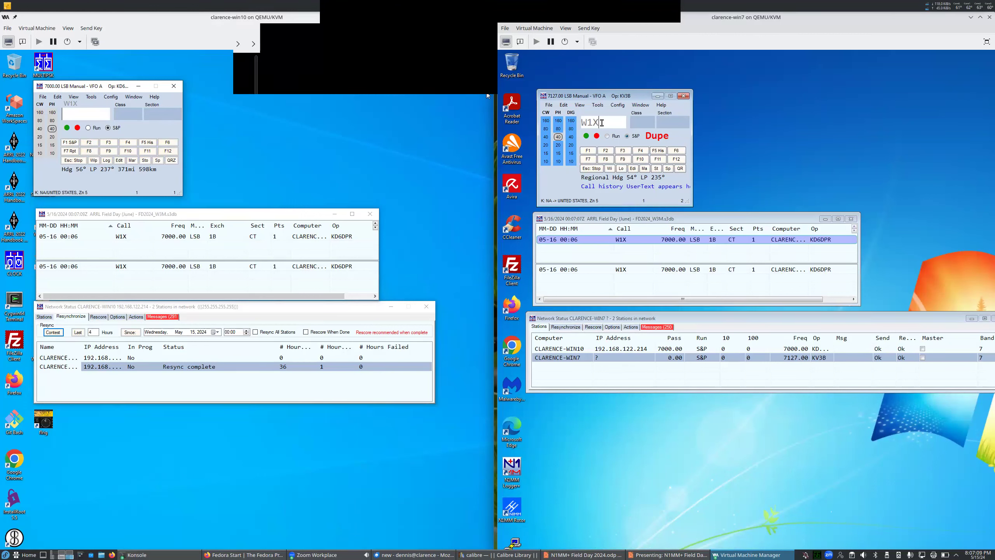
# - Replace the call with W3ABC and log the contact with class 4A and section VA on the Windows 7 station
pyautogui.press('BackSpace')
pyautogui.write('3ABC')
pyautogui.press('space')
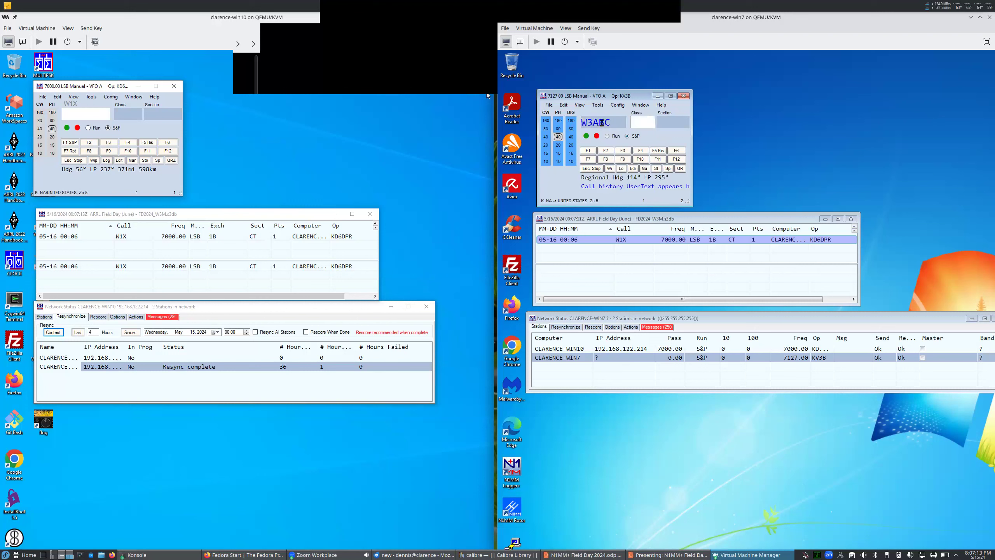
pyautogui.write('4A')
pyautogui.press('space')
pyautogui.write('VA')
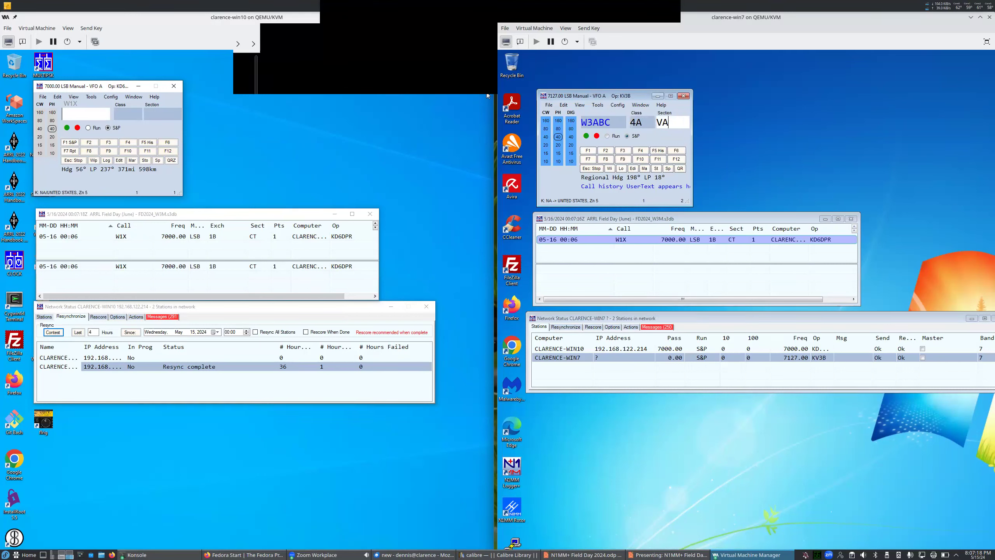
pyautogui.press('Return')
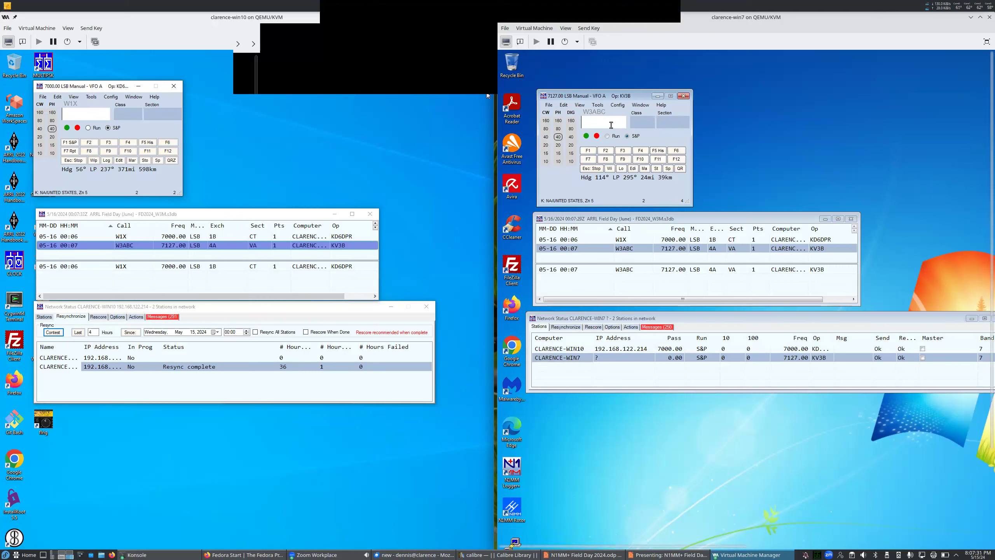
pyautogui.click(640, 121)
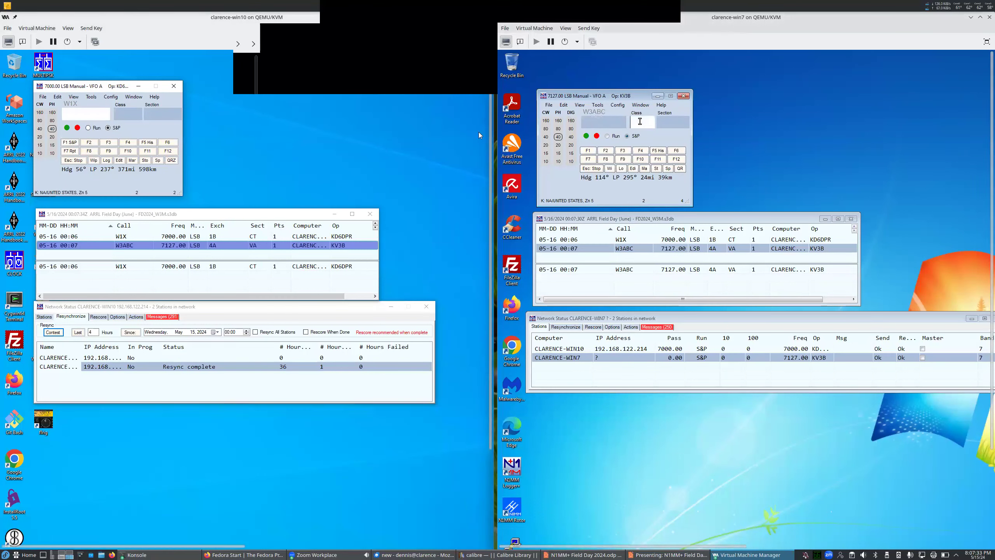
pyautogui.write('3A')
pyautogui.press('space')
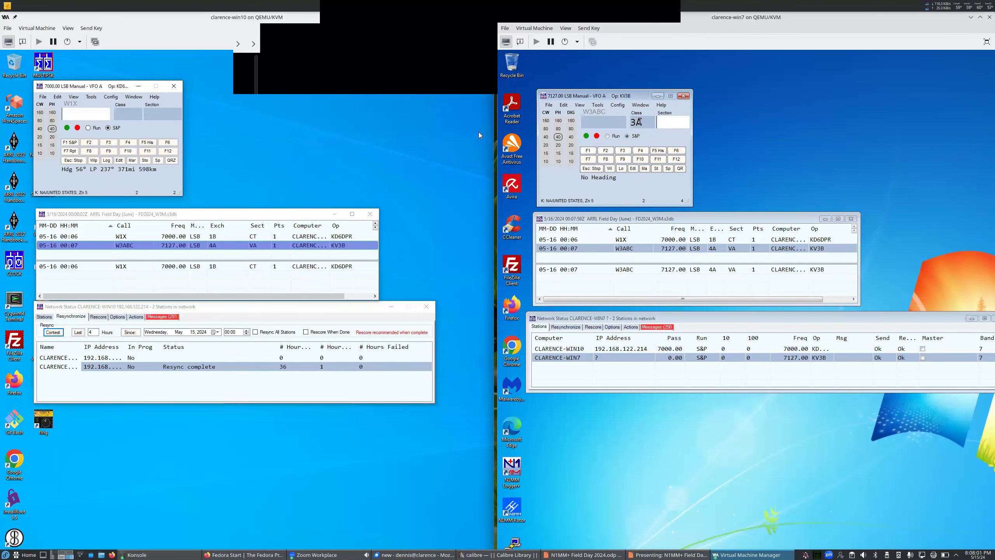
pyautogui.write('IN')
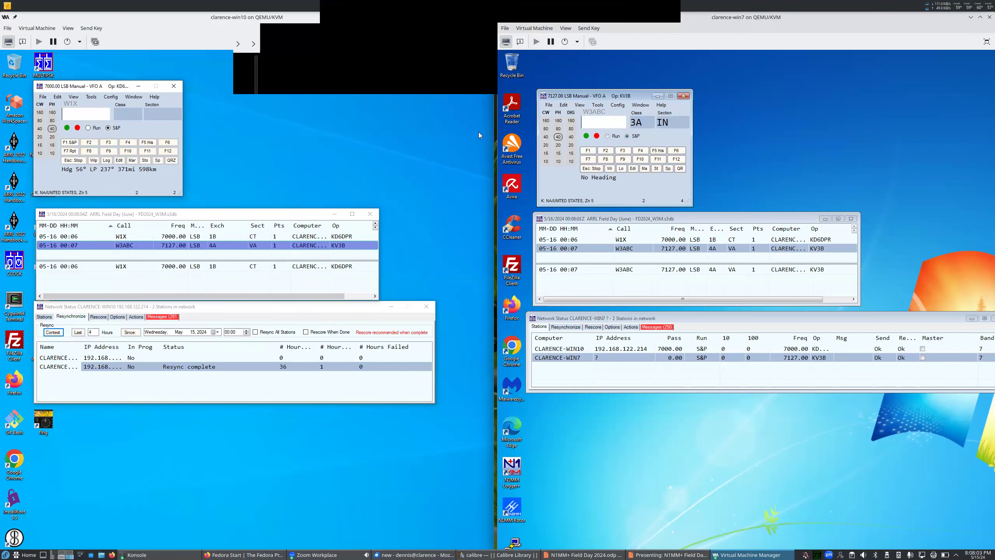
pyautogui.write('W9GG')
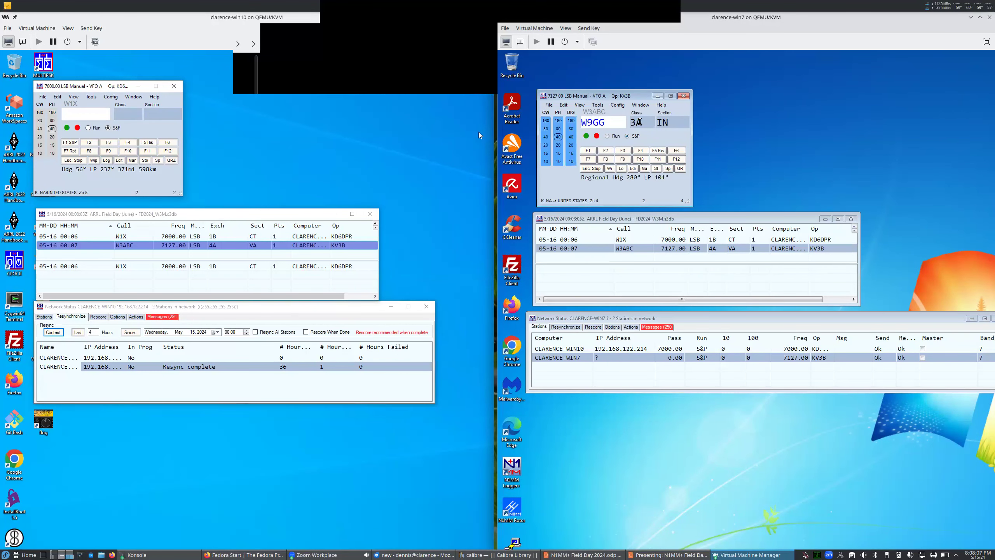
pyautogui.press('Return')
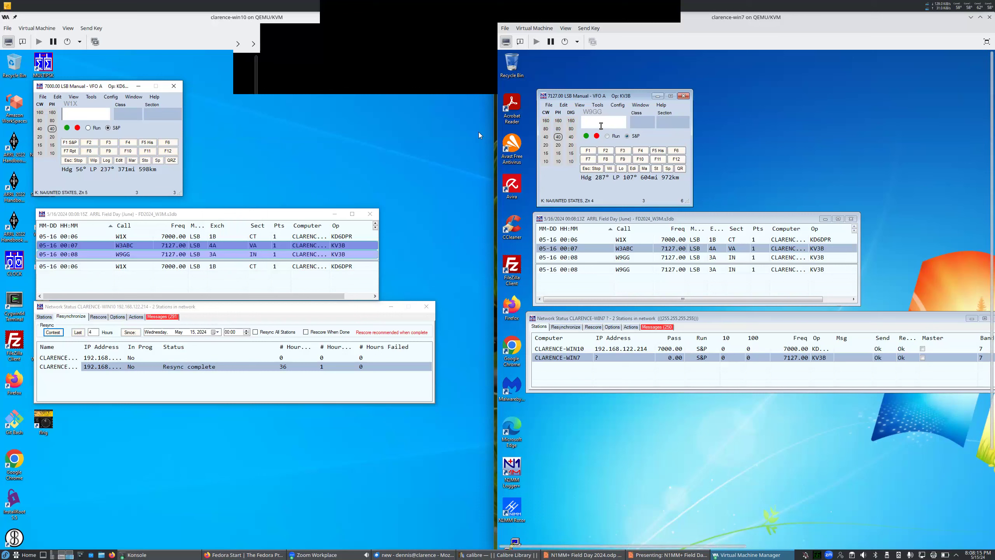
# - Enter call W3X with class 3A in the Windows 7 station's entry window, and wipe the unlogged entry
pyautogui.write('W33')
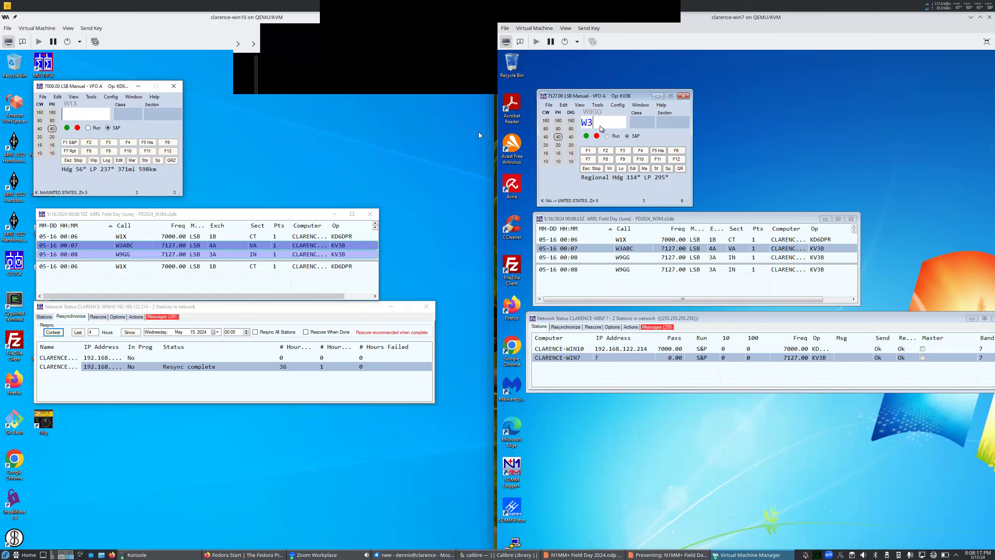
pyautogui.press('BackSpace')
pyautogui.write('X')
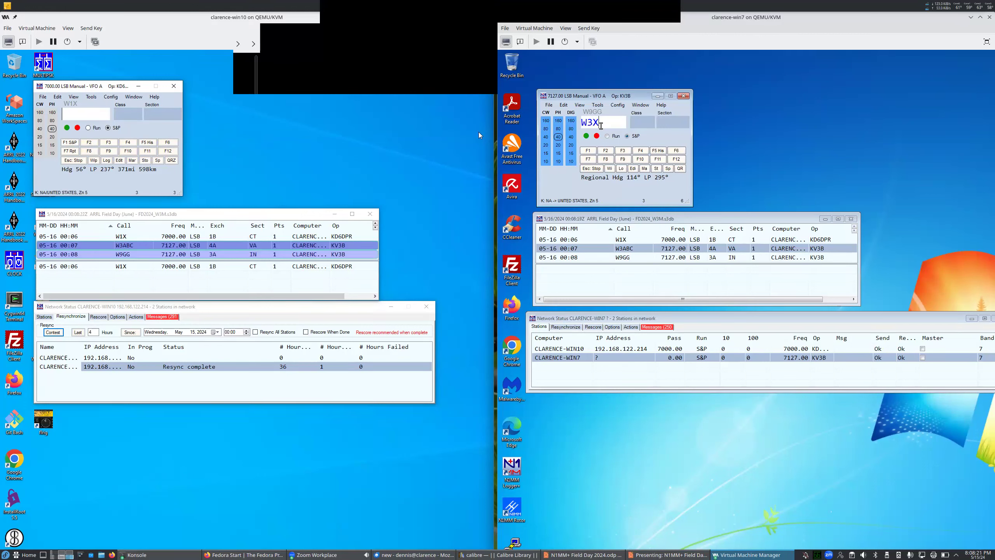
pyautogui.press('space')
pyautogui.write('3A')
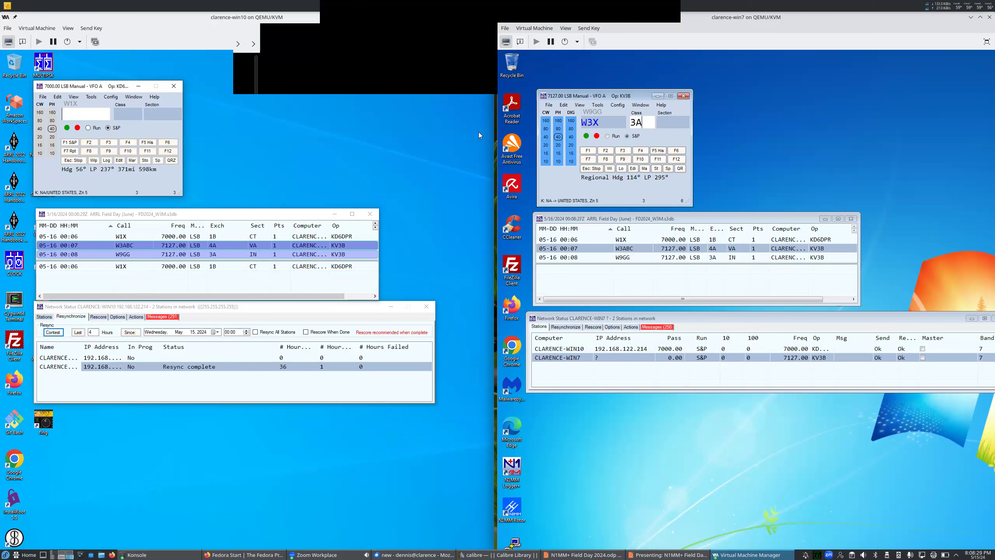
pyautogui.hotkey('alt', 'w')
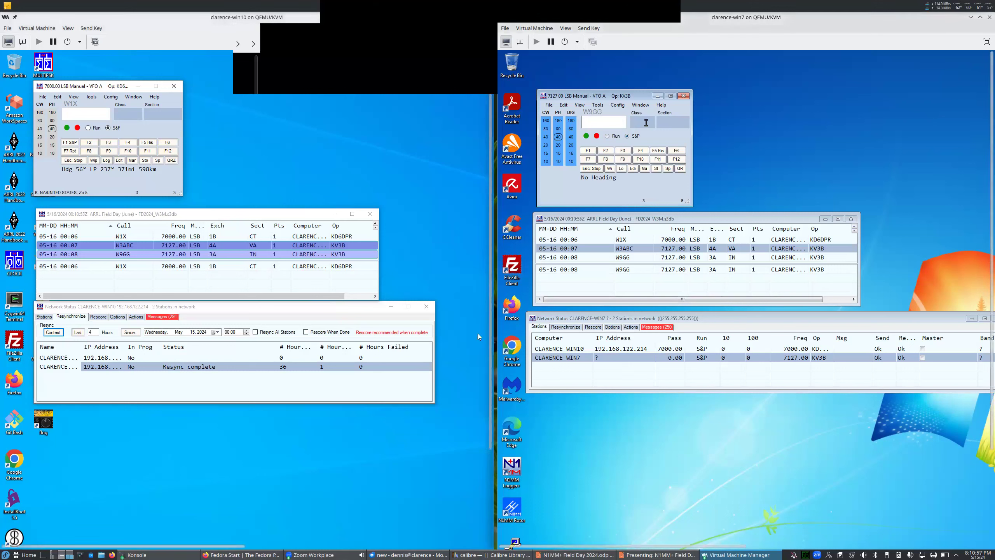
pyautogui.click(646, 120)
pyautogui.click(616, 124)
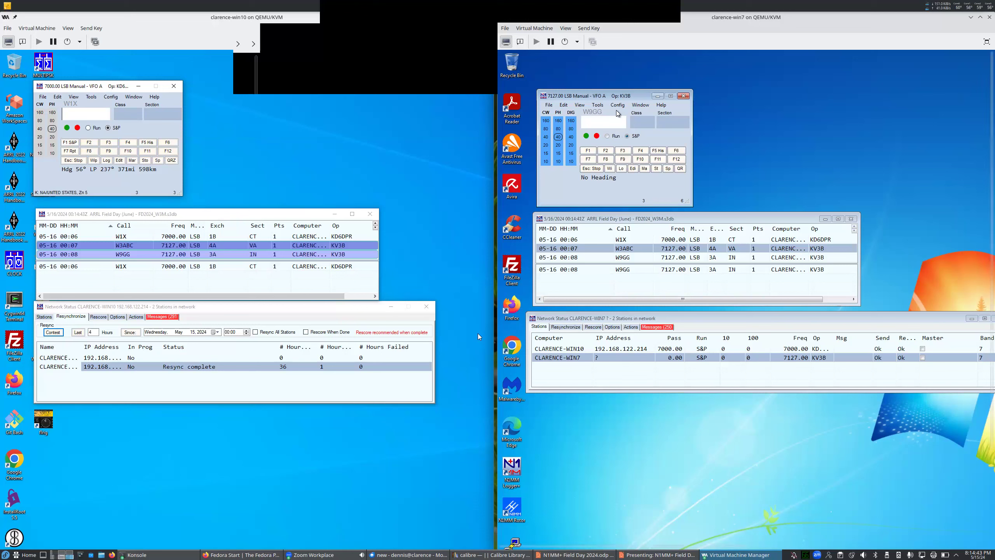
pyautogui.click(597, 105)
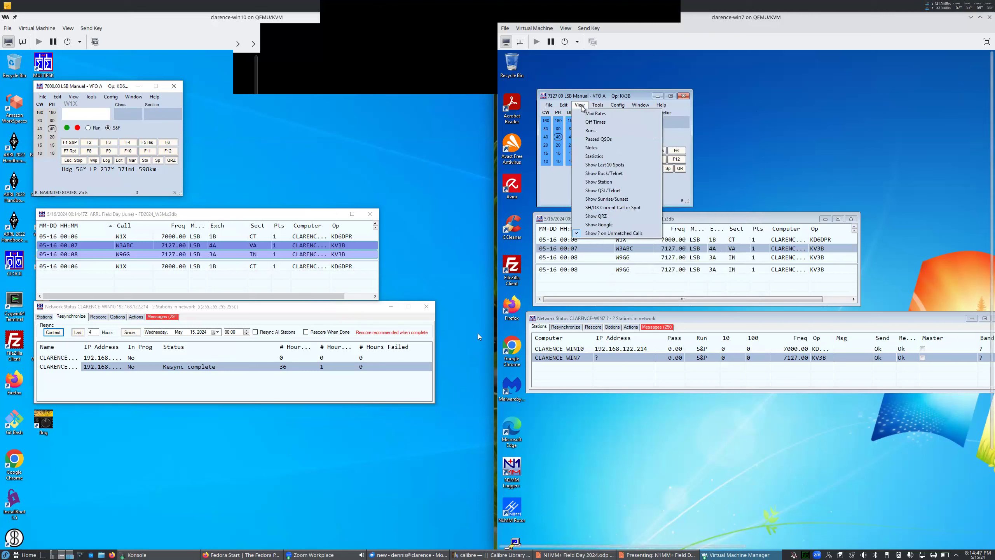
pyautogui.click(562, 105)
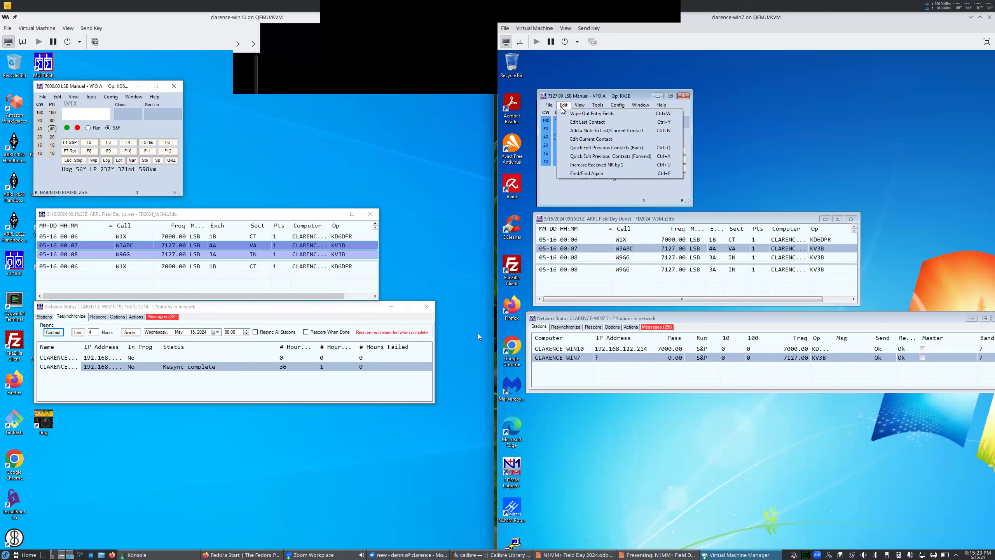
pyautogui.click(747, 133)
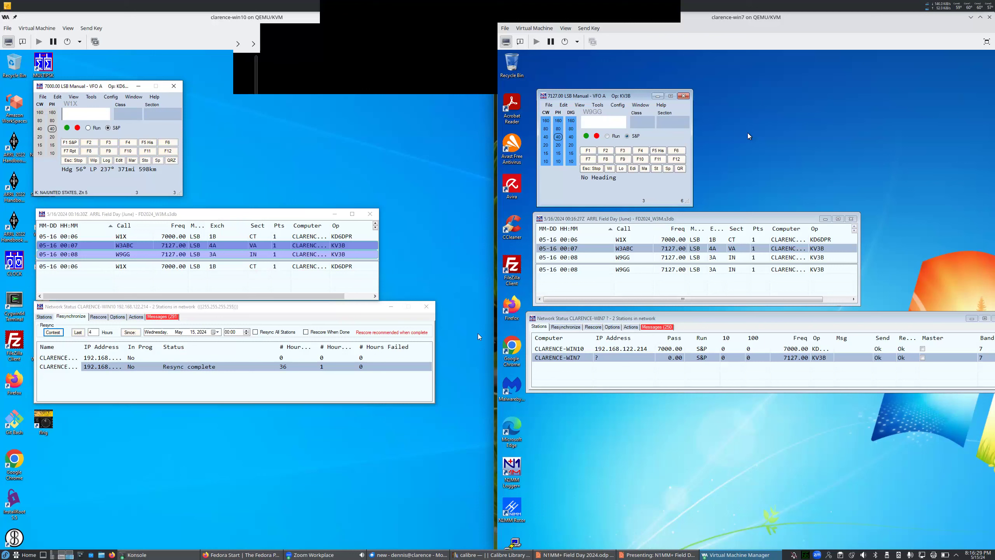
pyautogui.click(645, 109)
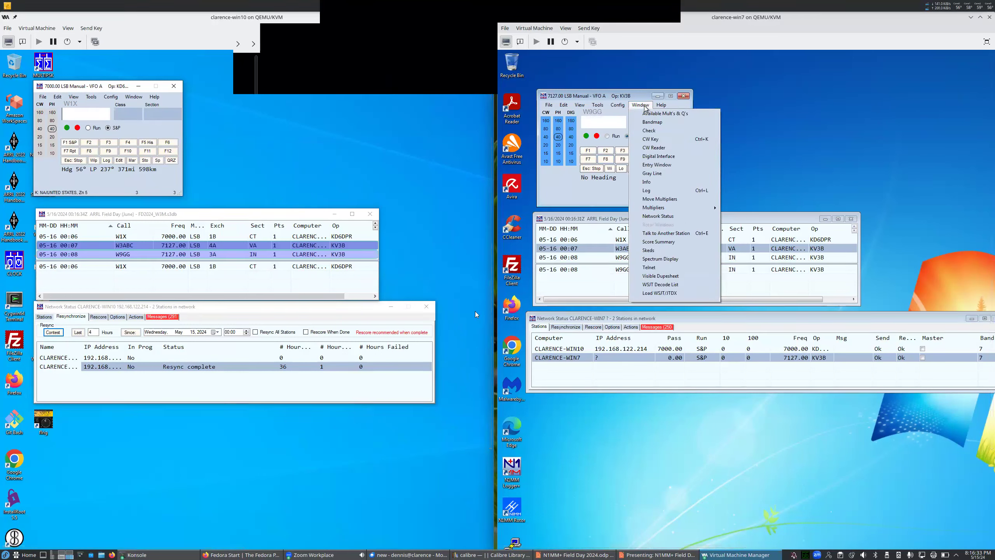
pyautogui.moveTo(591, 108)
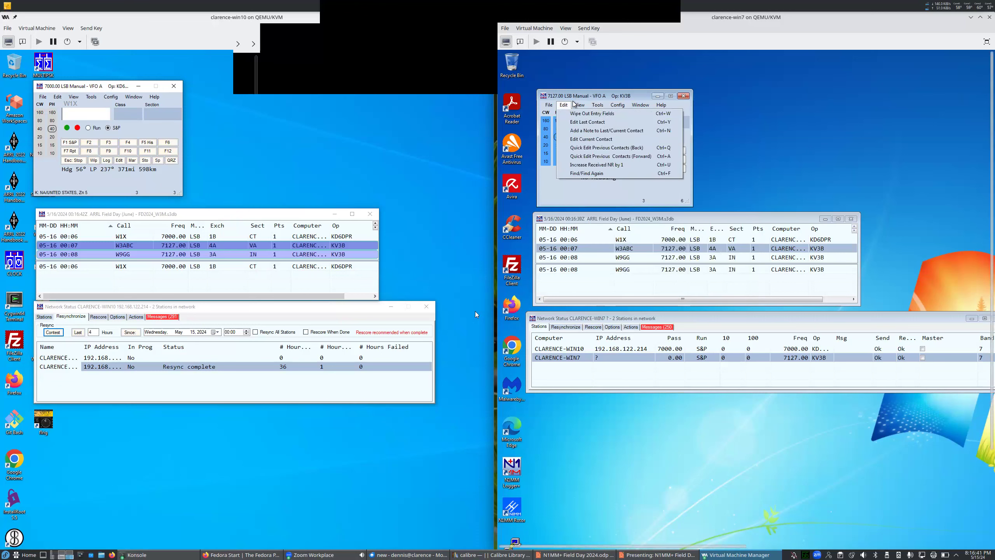
pyautogui.click(595, 105)
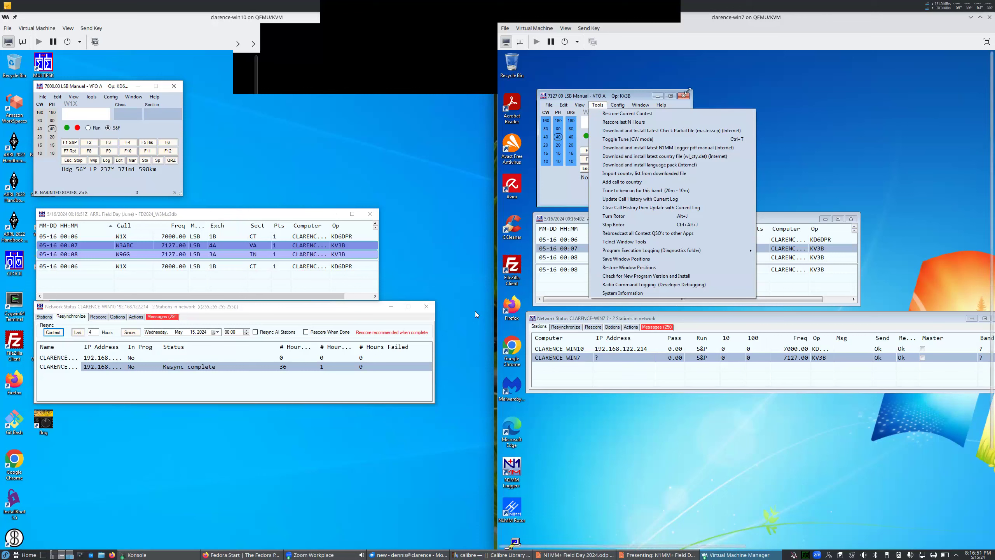
pyautogui.click(742, 104)
# - Send the talk message "hi" from the Windows 7 station to CLARENCE-WIN10 in the network station list
pyautogui.rightClick(576, 349)
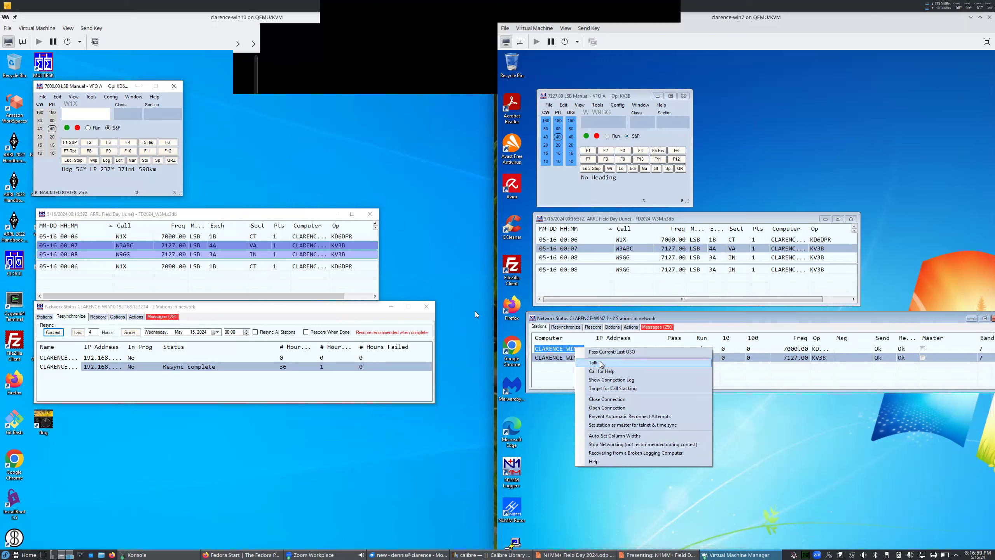
pyautogui.click(570, 359)
pyautogui.click(560, 348)
pyautogui.rightClick(573, 348)
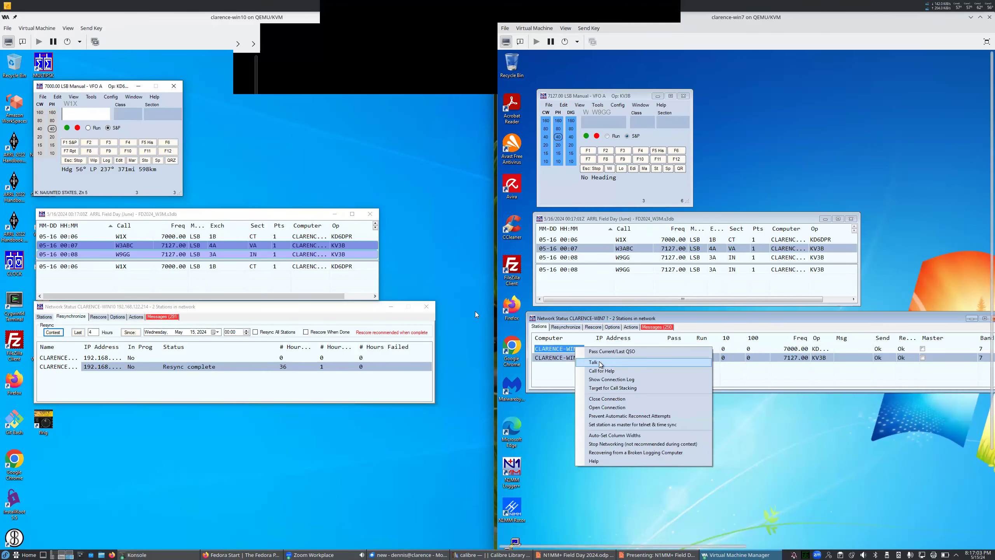
pyautogui.click(601, 362)
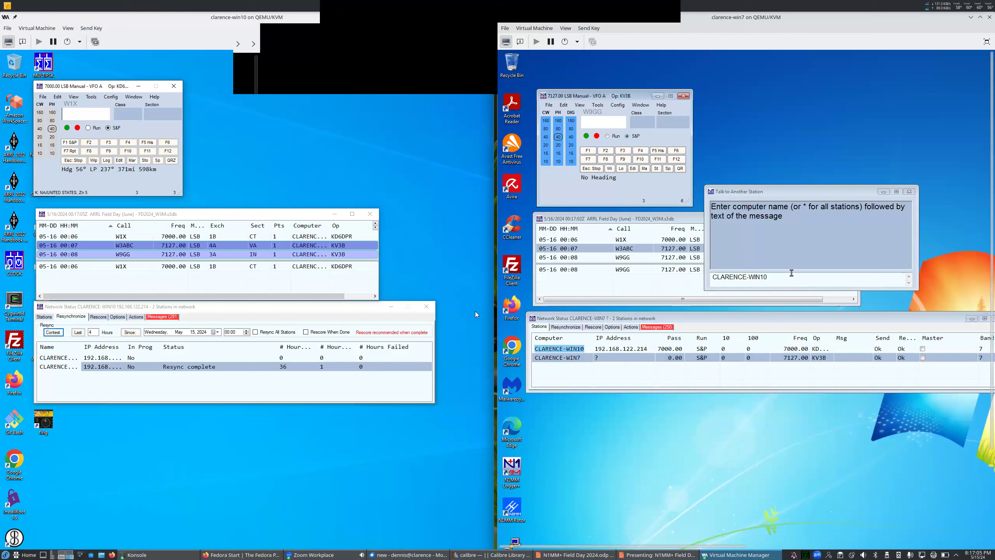
pyautogui.click(790, 279)
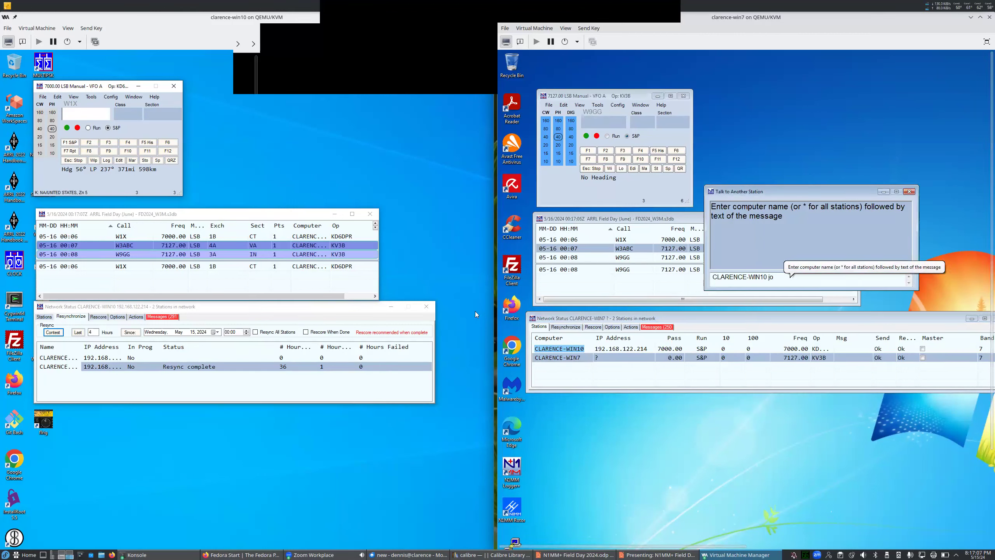
pyautogui.write('hi')
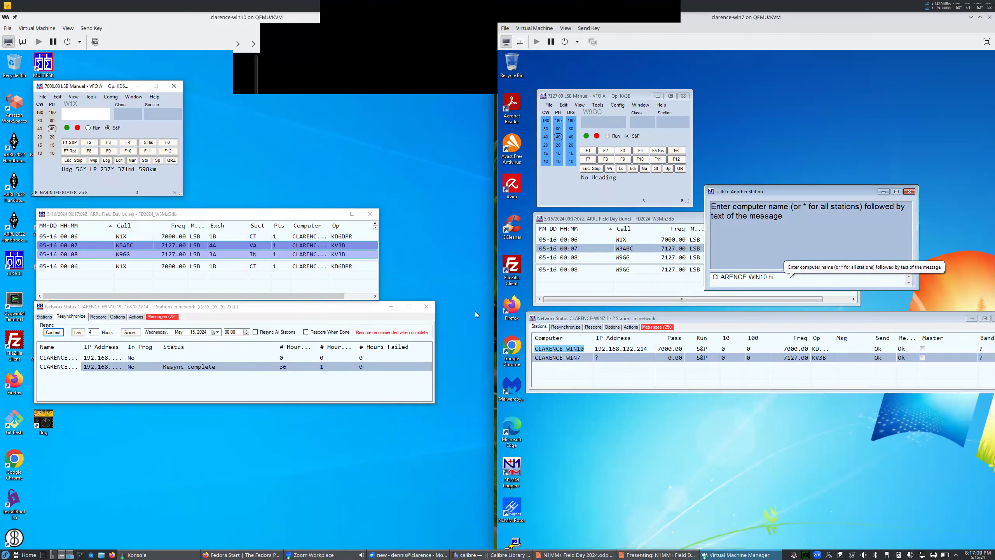
pyautogui.press('Return')
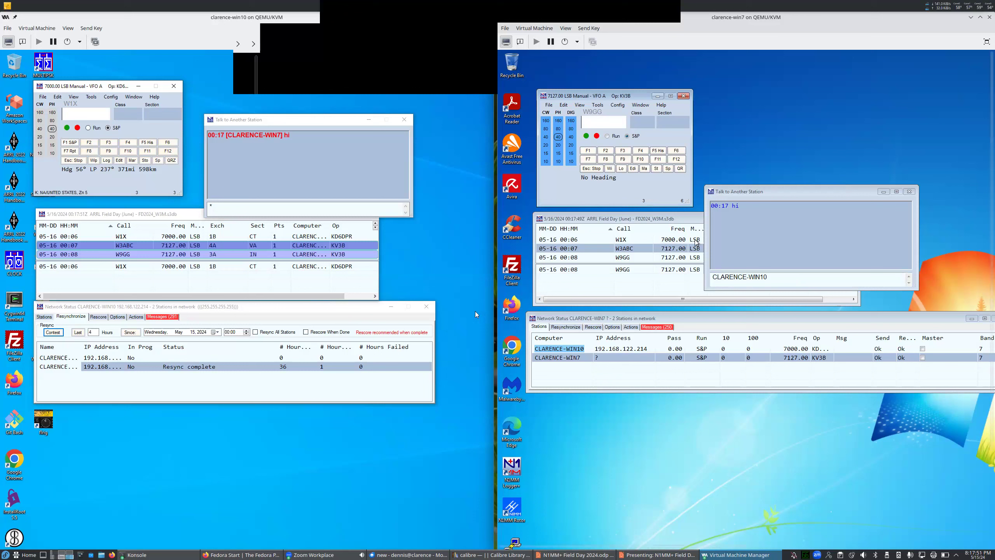
# - Close the Talk to Another Station windows on both the Windows 10 and Windows 7 stations
pyautogui.click(407, 121)
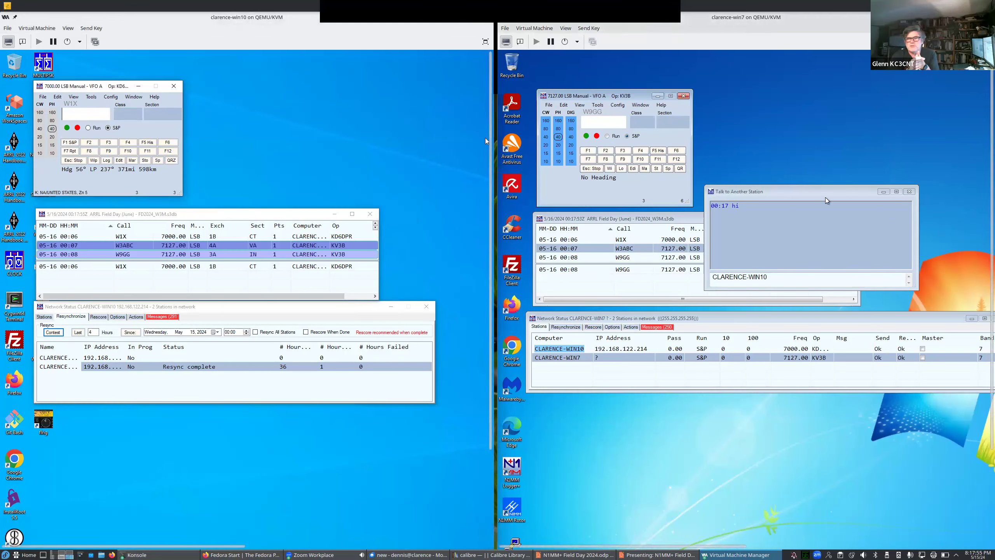
pyautogui.moveTo(827, 194); pyautogui.dragTo(778, 185)
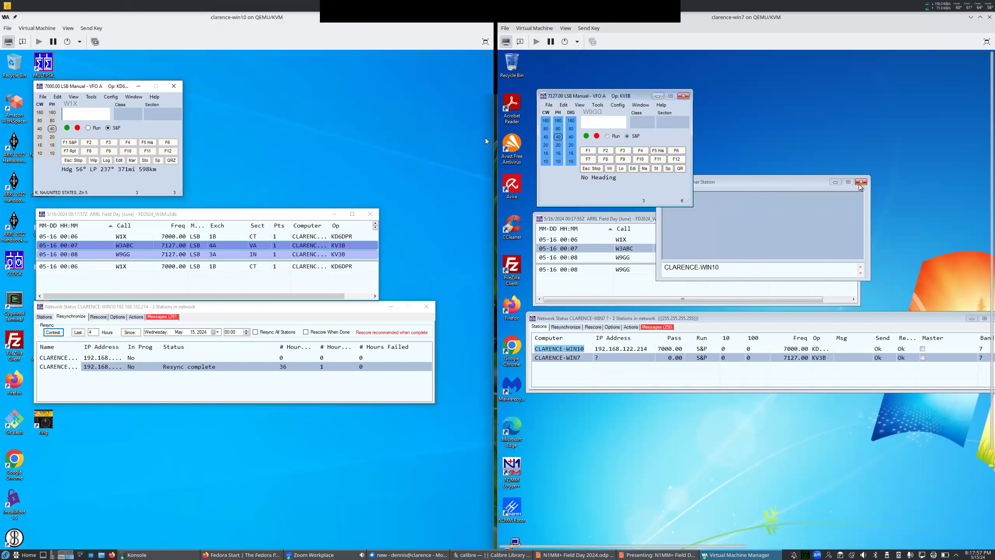
pyautogui.click(859, 183)
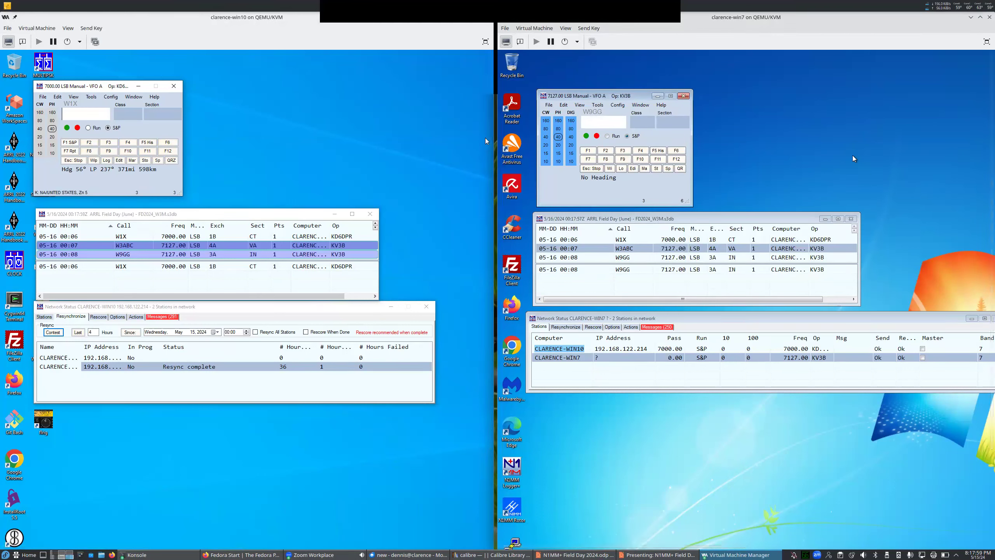